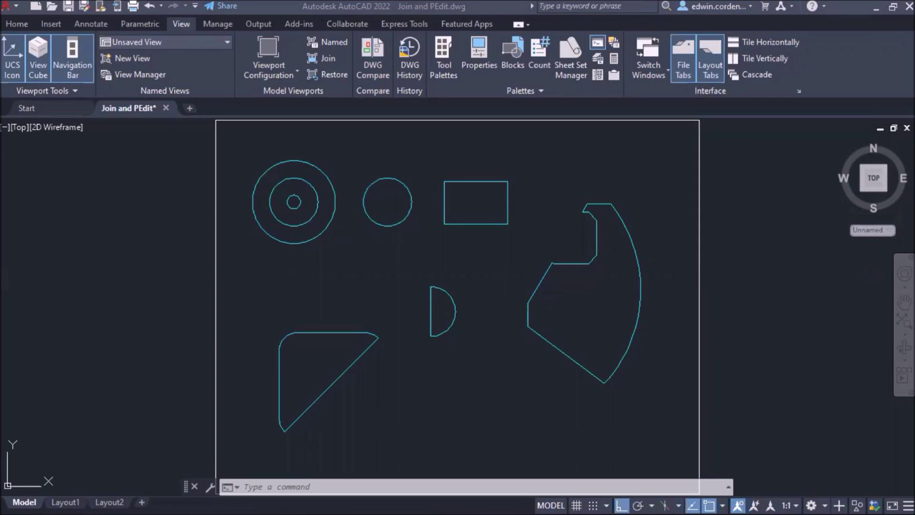
# Switch the model to the SE Isometric view.
pyautogui.click(543, 278)
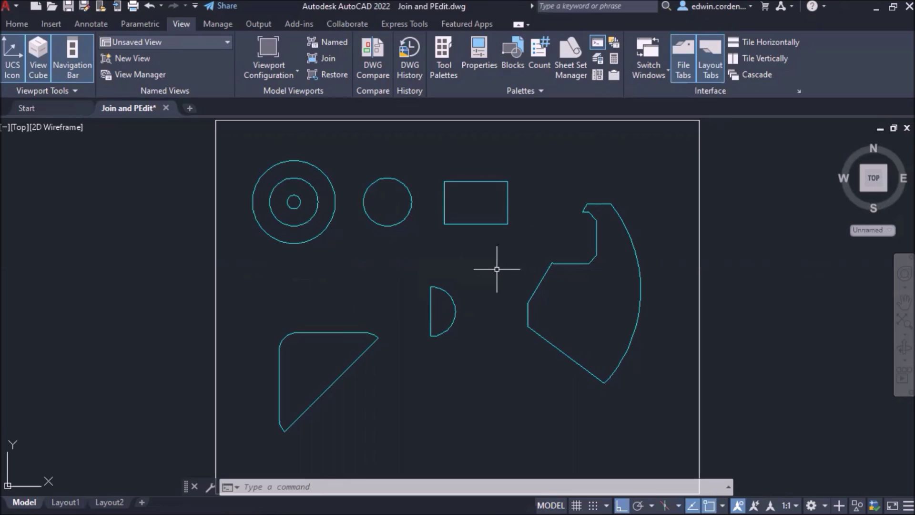
pyautogui.click(20, 128)
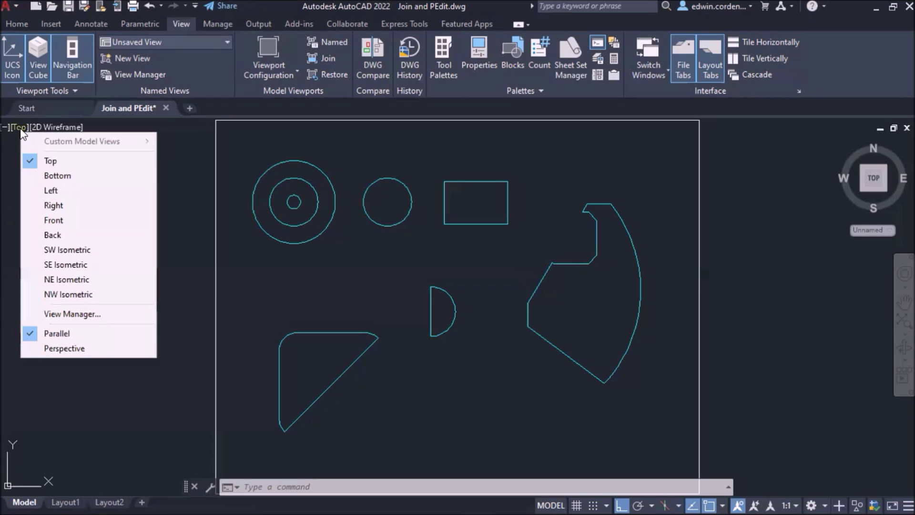
pyautogui.click(85, 265)
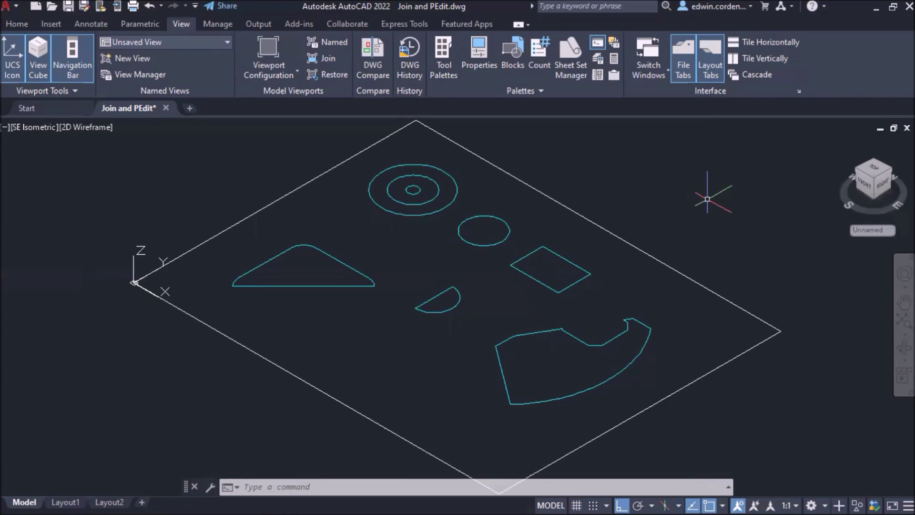
# Extrude the rectangle to a height of 1.
pyautogui.write('Ex')
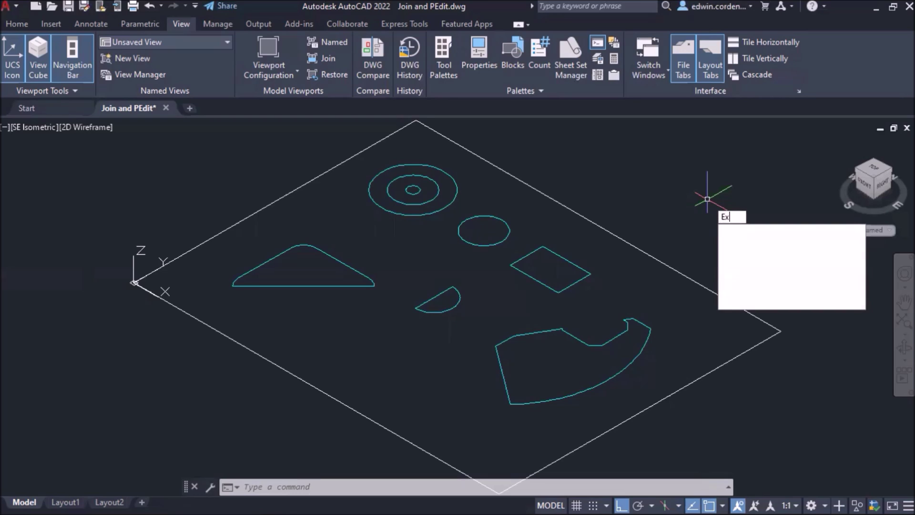
pyautogui.write('t')
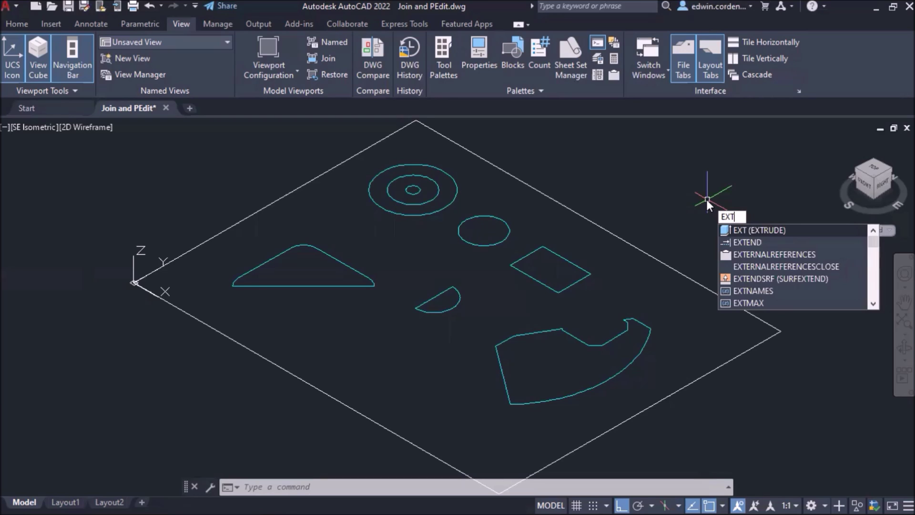
pyautogui.press('Return')
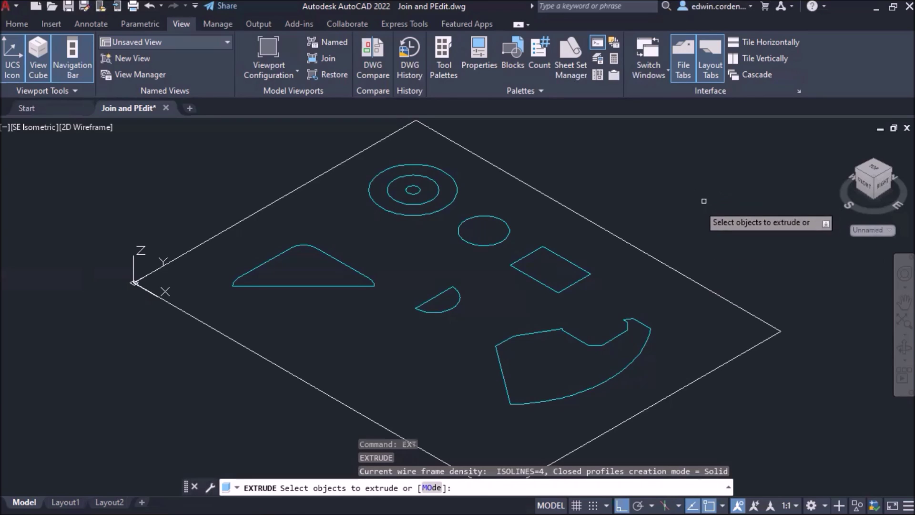
pyautogui.click(553, 254)
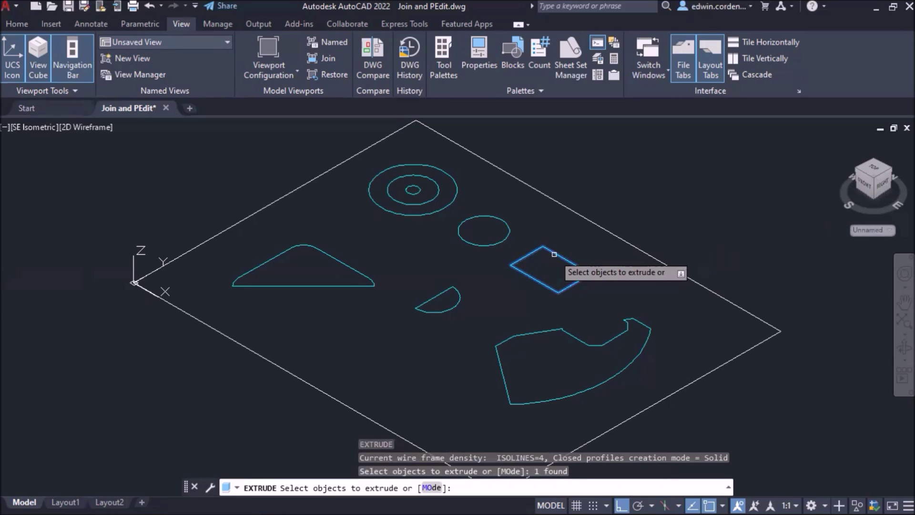
pyautogui.press('Return')
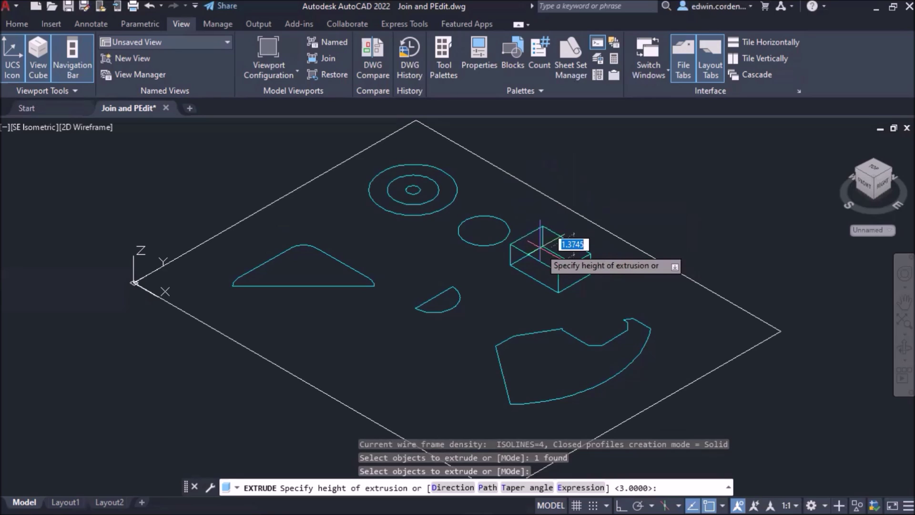
pyautogui.write('1')
pyautogui.press('Return')
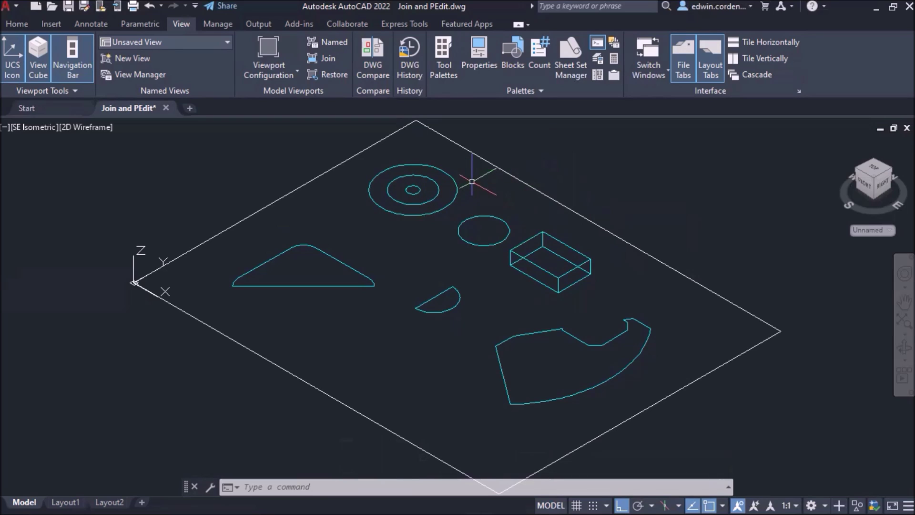
# Extrude the outermost of the three concentric circles to a height of 1.
pyautogui.write('EXt')
pyautogui.press('Return')
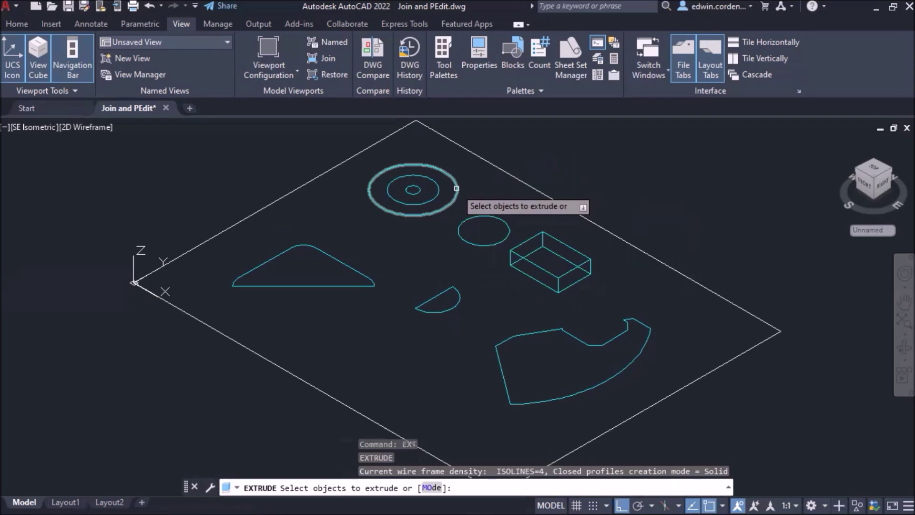
pyautogui.click(456, 188)
pyautogui.press('Return')
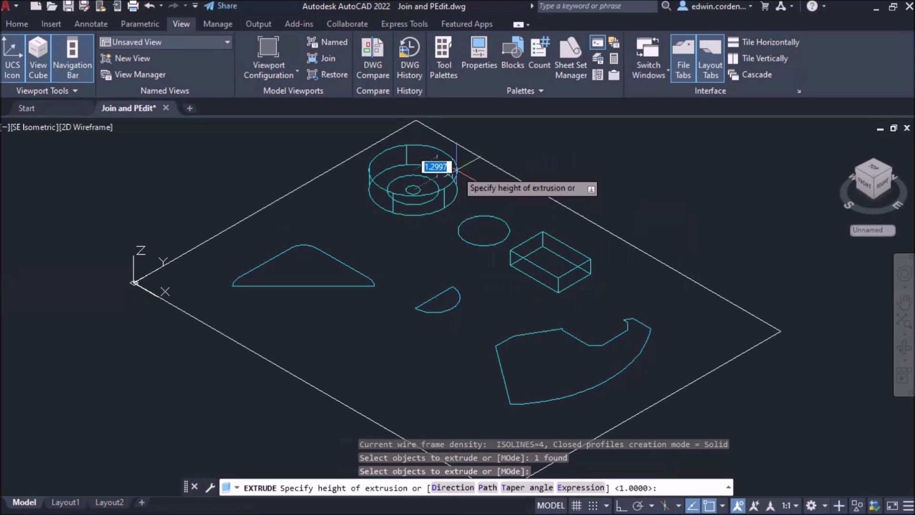
pyautogui.write('1')
pyautogui.press('Return')
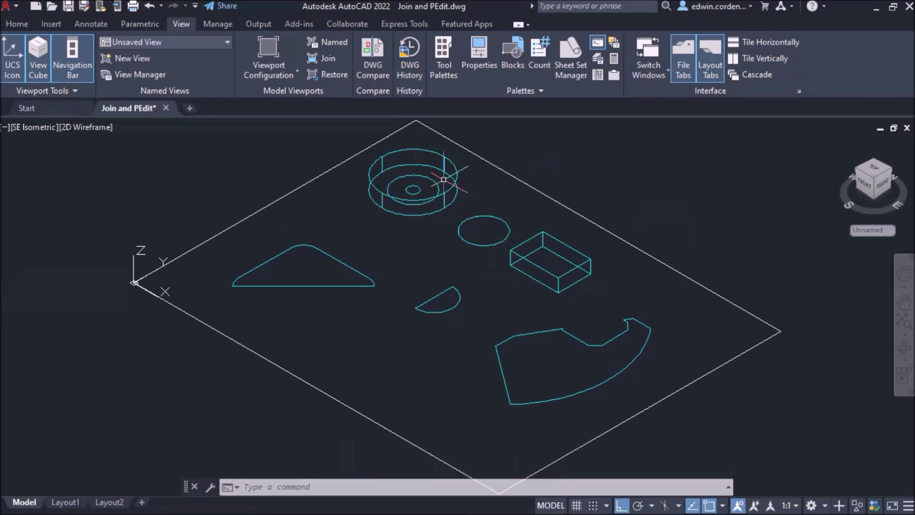
# Extrude the middle concentric circle to a height of 2.
pyautogui.write('extrude')
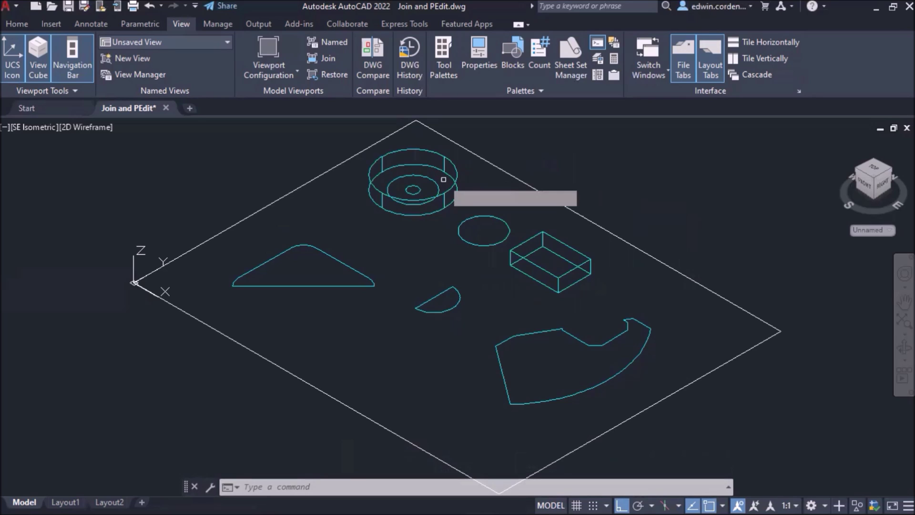
pyautogui.press('Return')
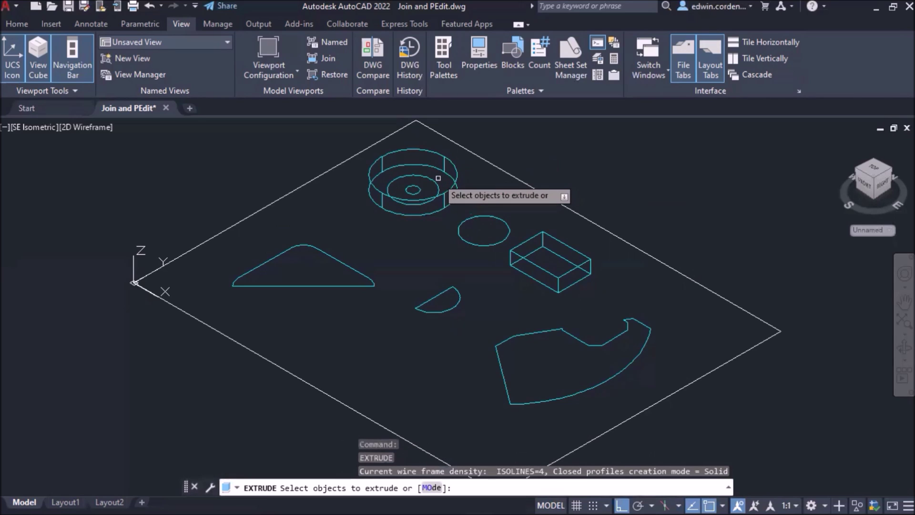
pyautogui.click(414, 178)
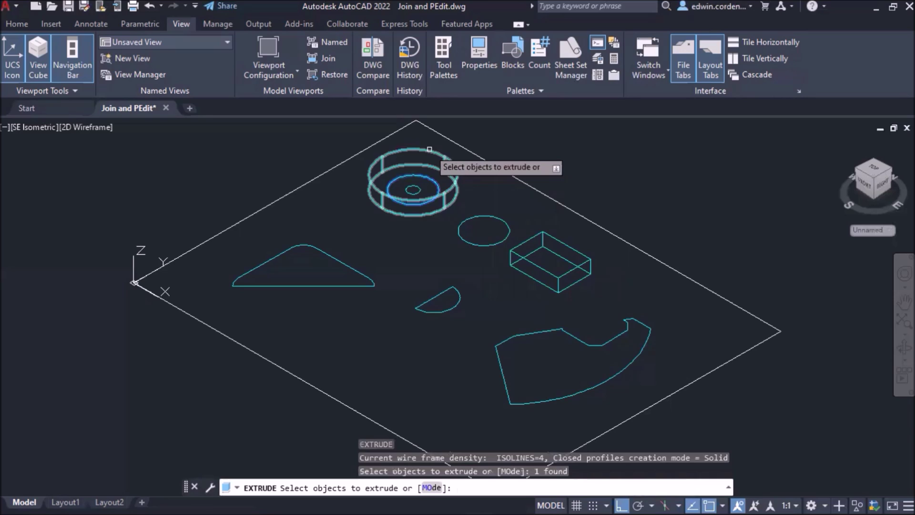
pyautogui.press('Return')
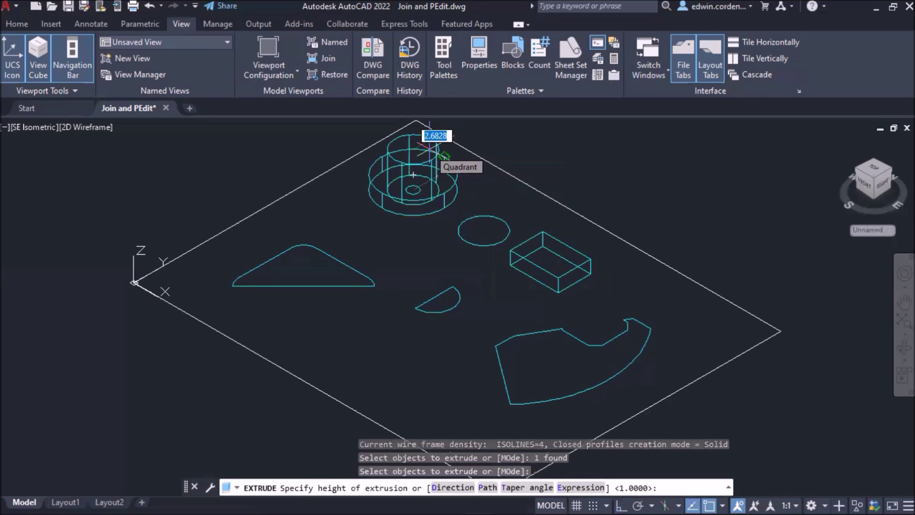
pyautogui.write('2')
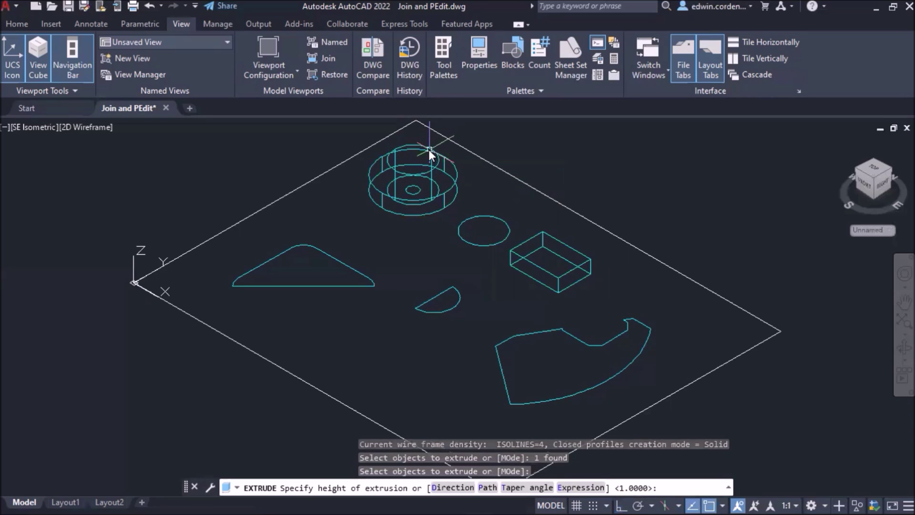
pyautogui.press('Return')
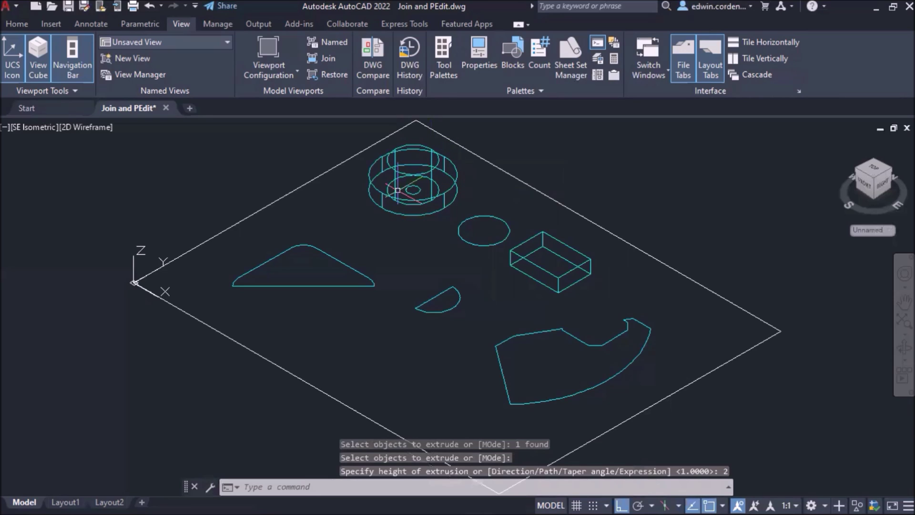
# Extrude the innermost concentric circle to a height of 5.
pyautogui.press('Return')
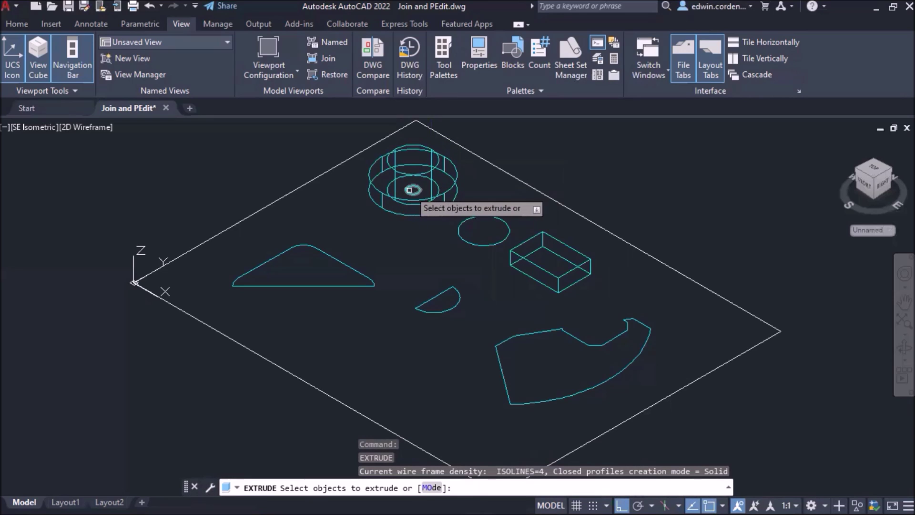
pyautogui.click(420, 189)
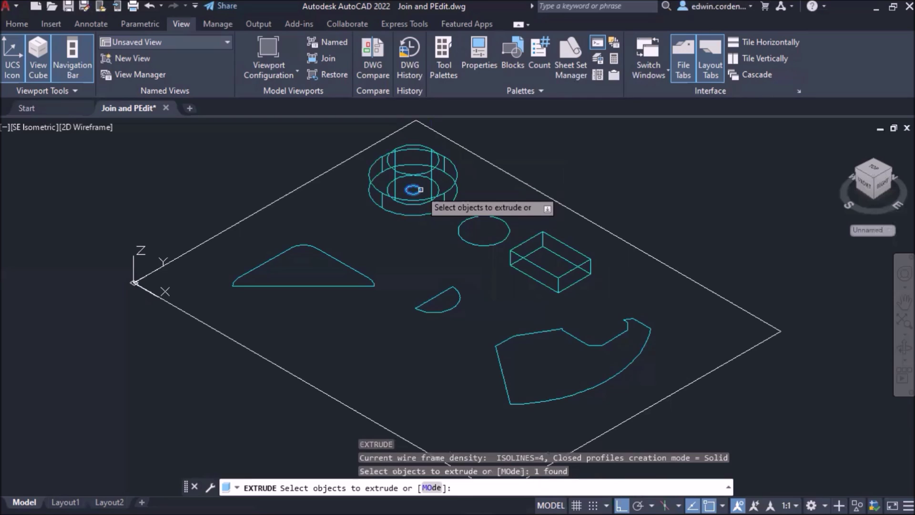
pyautogui.press('Return')
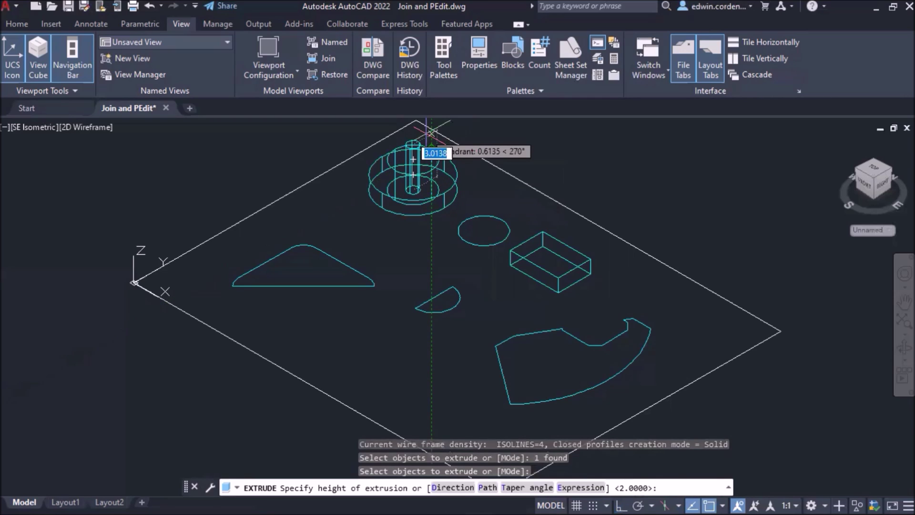
pyautogui.write('5')
pyautogui.press('Return')
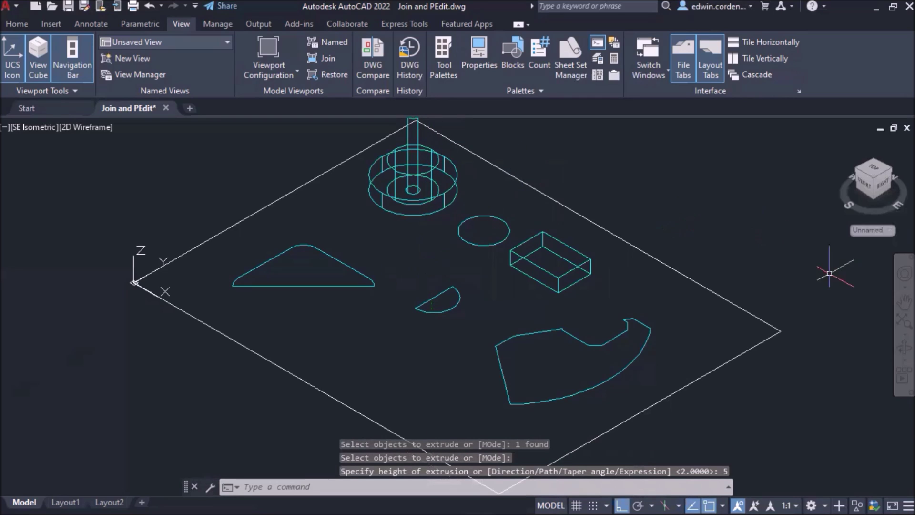
# Extrude the standalone circle between the concentric circles and the box to a height of 4.
pyautogui.click(903, 301)
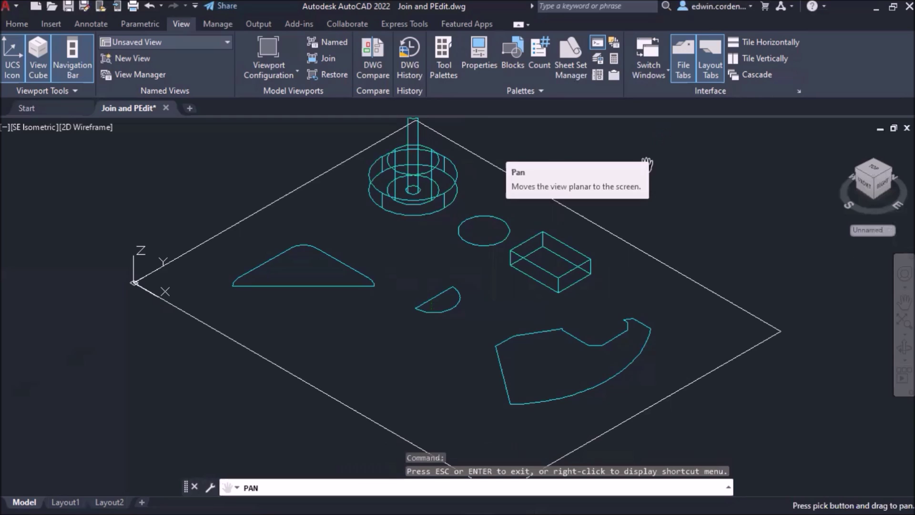
pyautogui.moveTo(668, 200); pyautogui.dragTo(674, 226)
pyautogui.press('Escape')
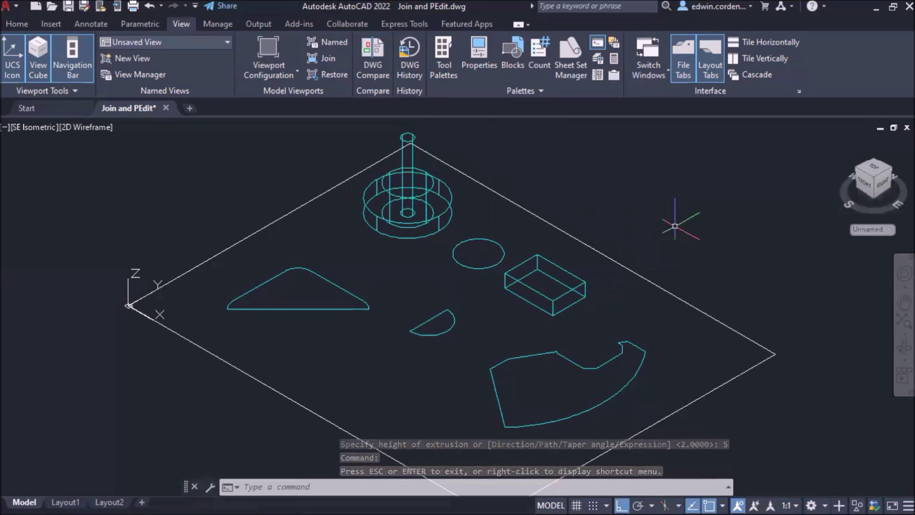
pyautogui.write('ext')
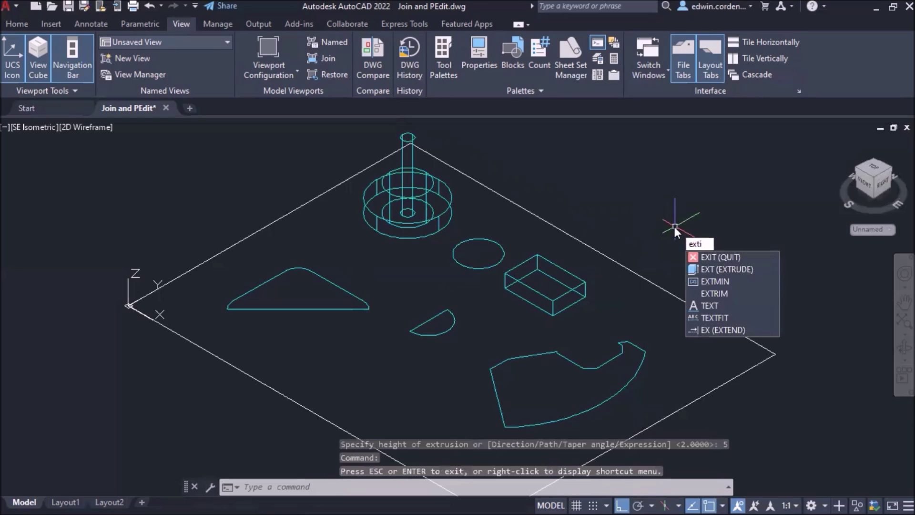
pyautogui.press('Return')
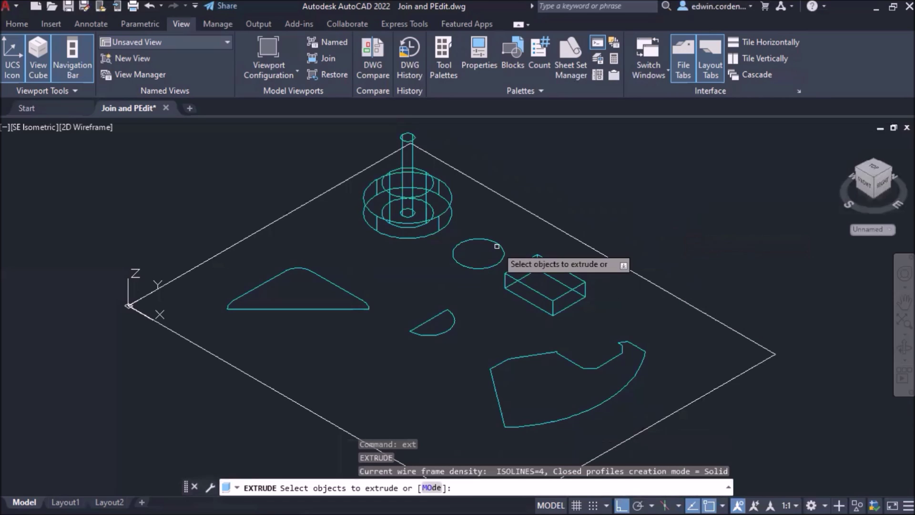
pyautogui.click(494, 240)
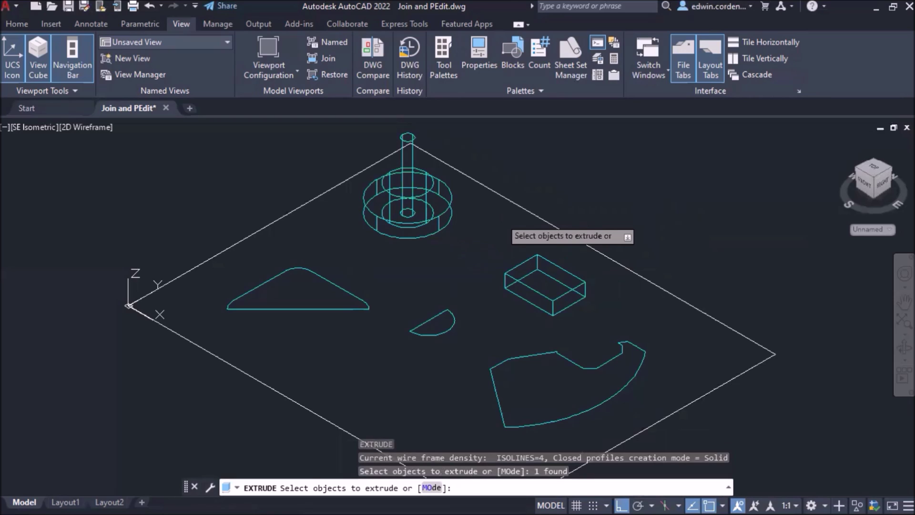
pyautogui.press('Return')
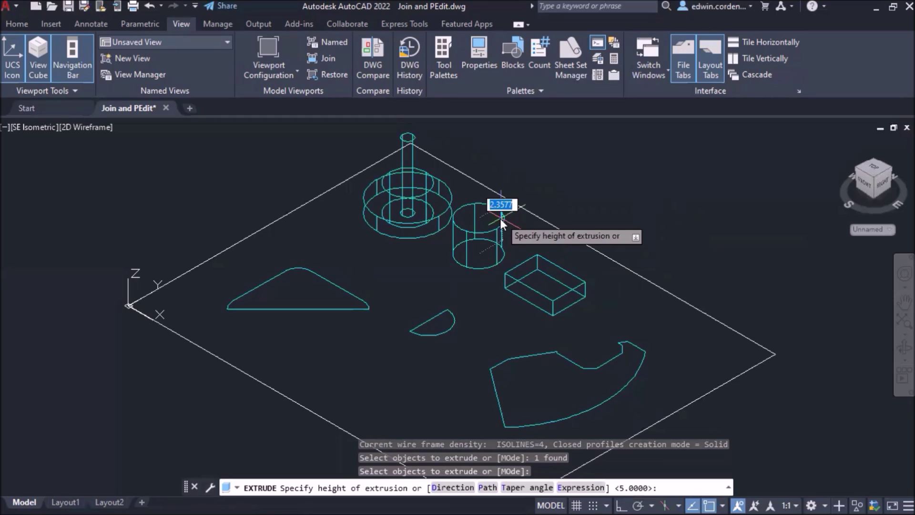
pyautogui.press('Return')
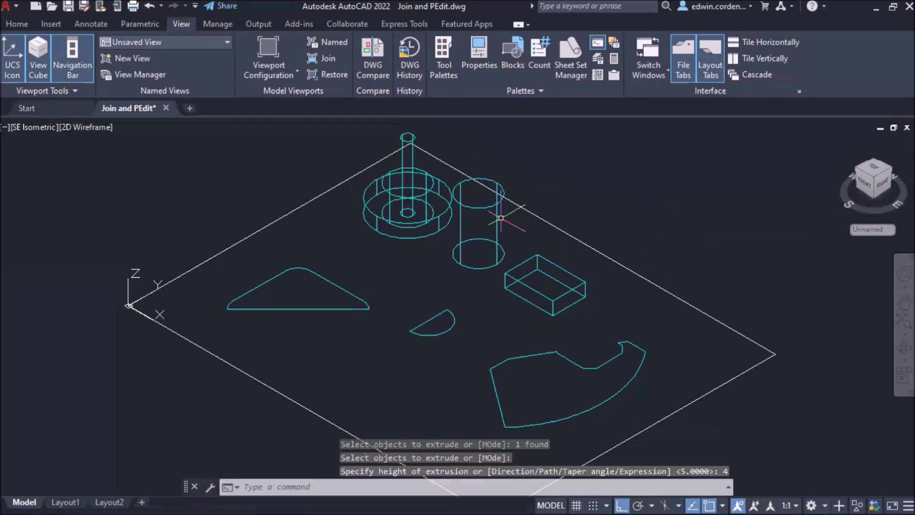
pyautogui.press('Return')
pyautogui.click(605, 363)
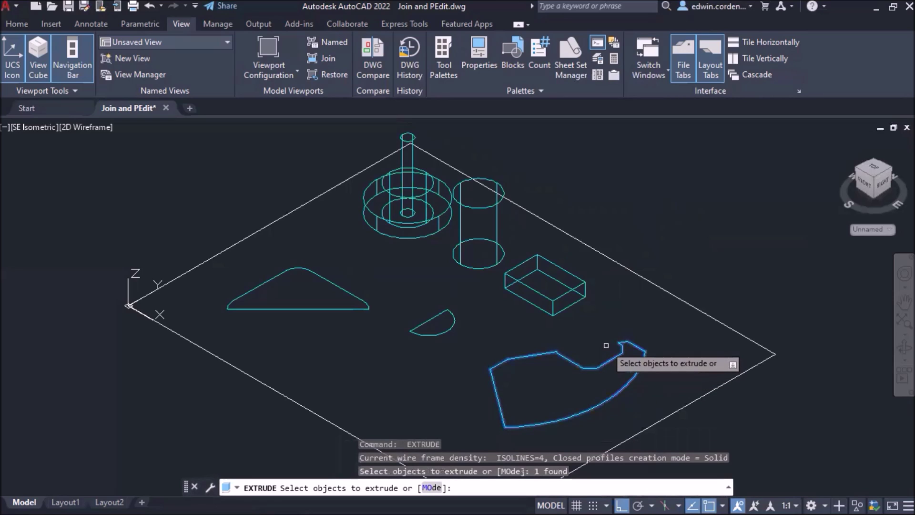
pyautogui.write('1.5')
pyautogui.press('Return')
pyautogui.press('Escape')
pyautogui.press('Escape')
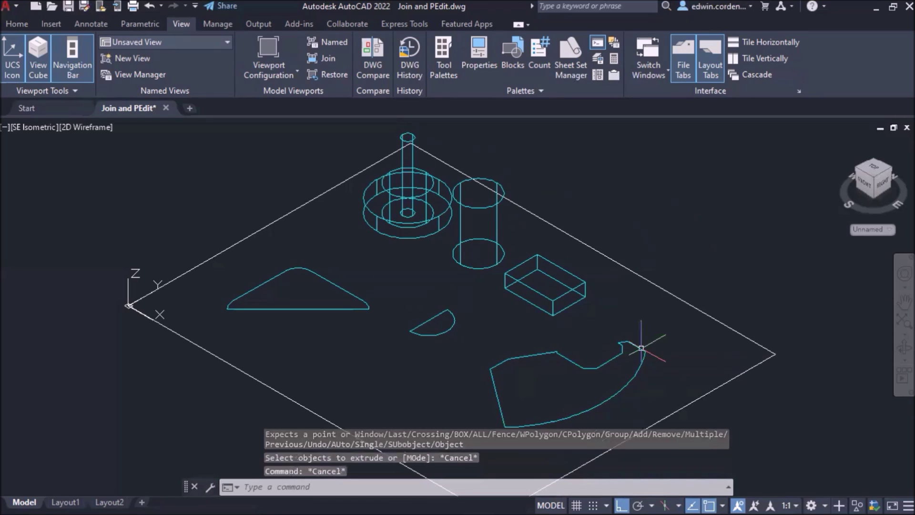
# Extrude the large irregular profile with the curved edge to a height of 1.5.
pyautogui.write('ext')
pyautogui.press('Return')
pyautogui.click(640, 348)
pyautogui.press('Return')
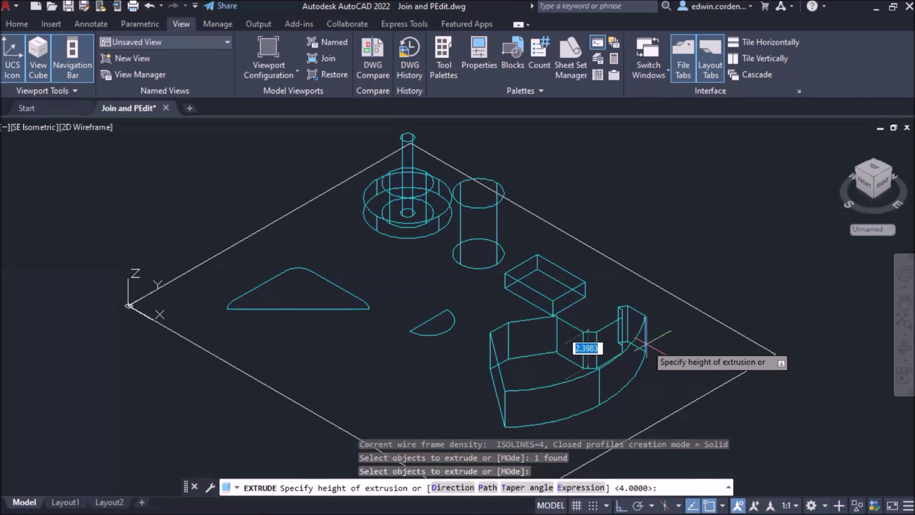
pyautogui.write('1.5')
pyautogui.press('Return')
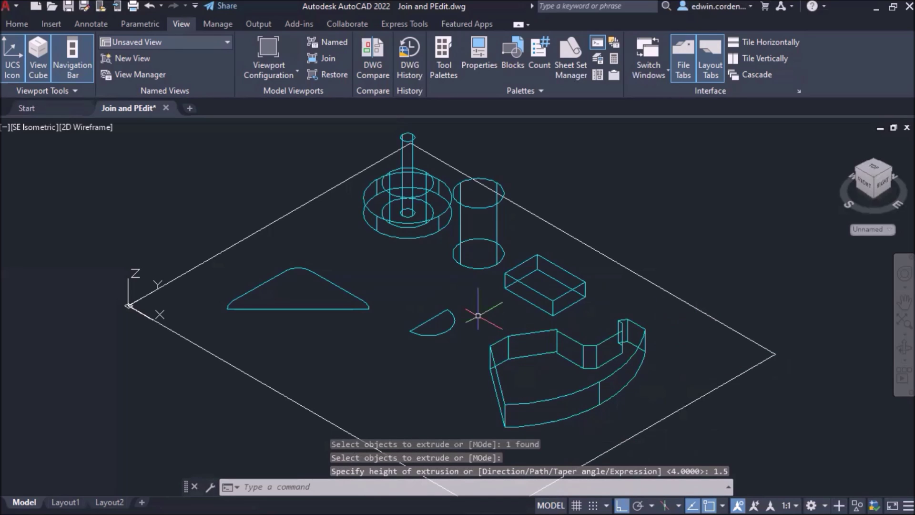
# Extrude the rounded triangular profile and the small half-round profile together to a height of 3.
pyautogui.click(477, 292)
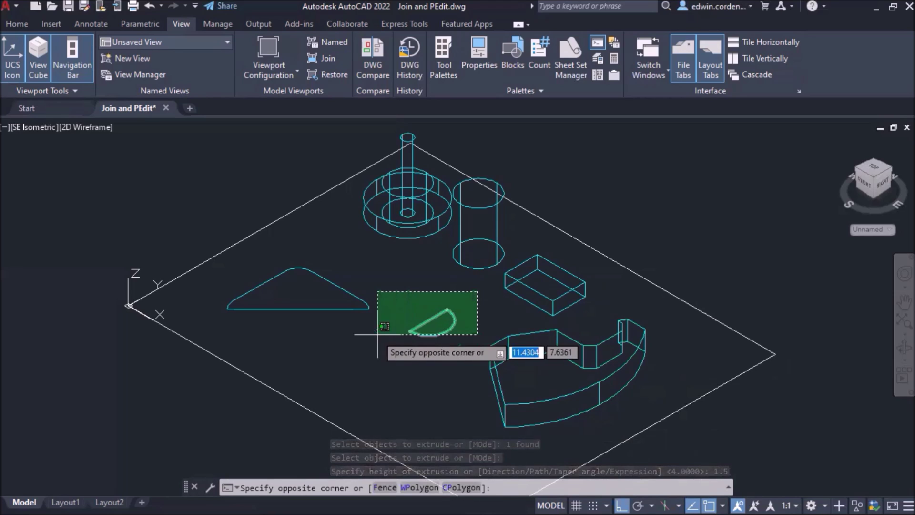
pyautogui.click(239, 330)
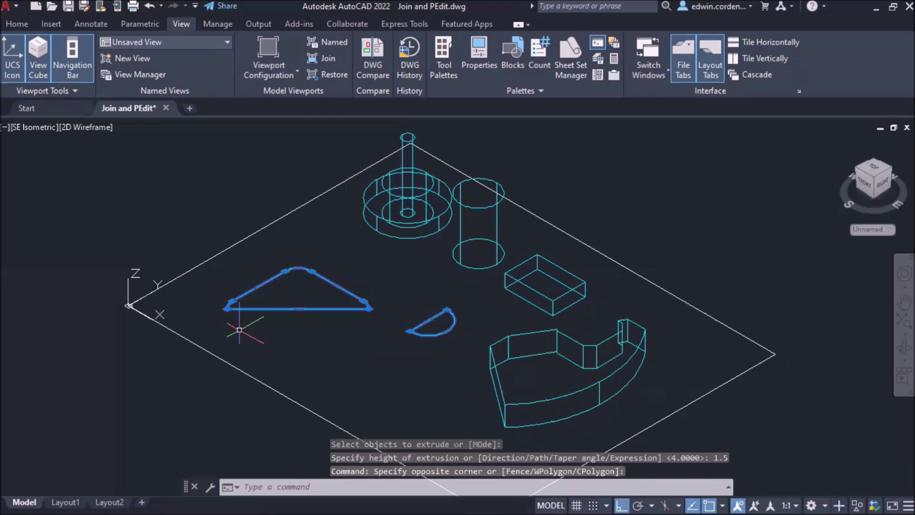
pyautogui.write('ex')
pyautogui.press('Return')
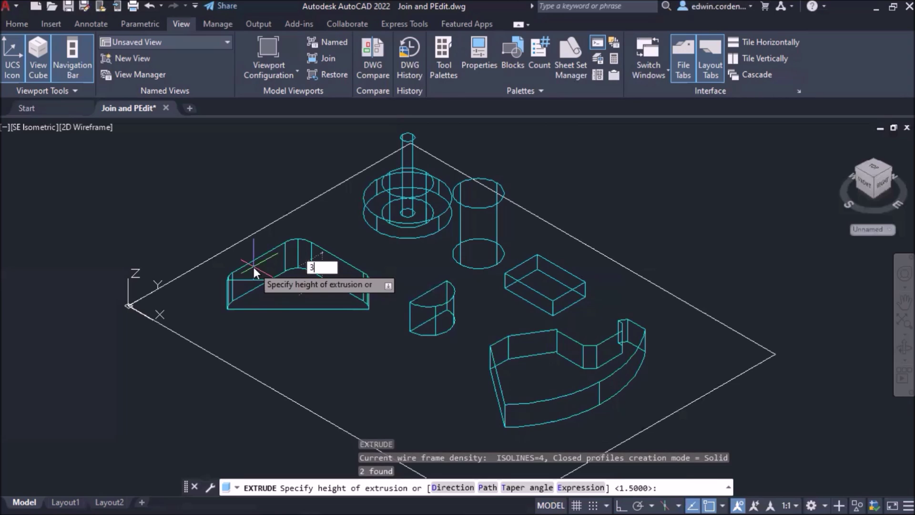
pyautogui.write('3')
pyautogui.press('Return')
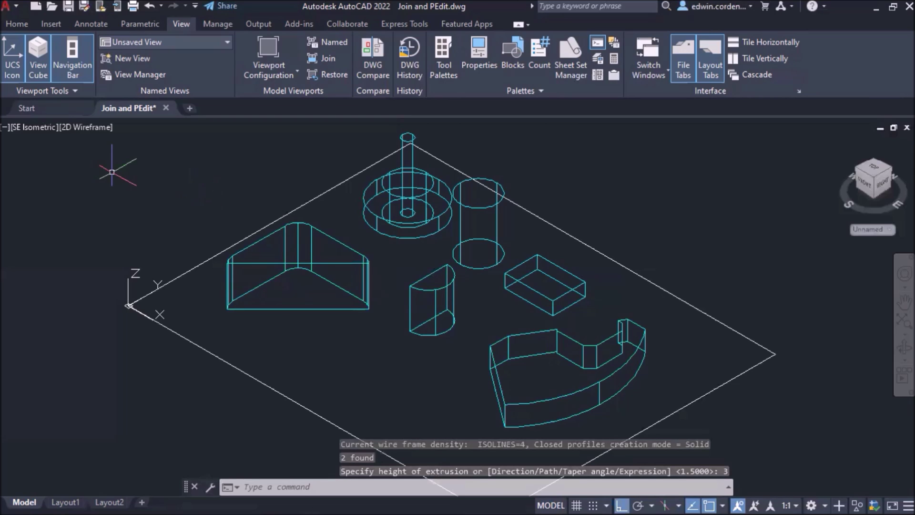
# Display the extruded solids in the Realistic visual style, then in Shaded with edges.
pyautogui.click(89, 128)
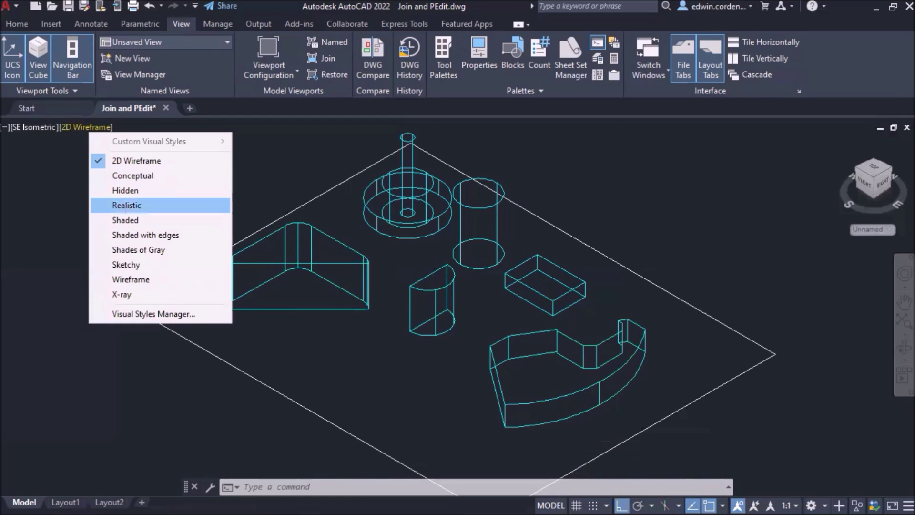
pyautogui.click(126, 205)
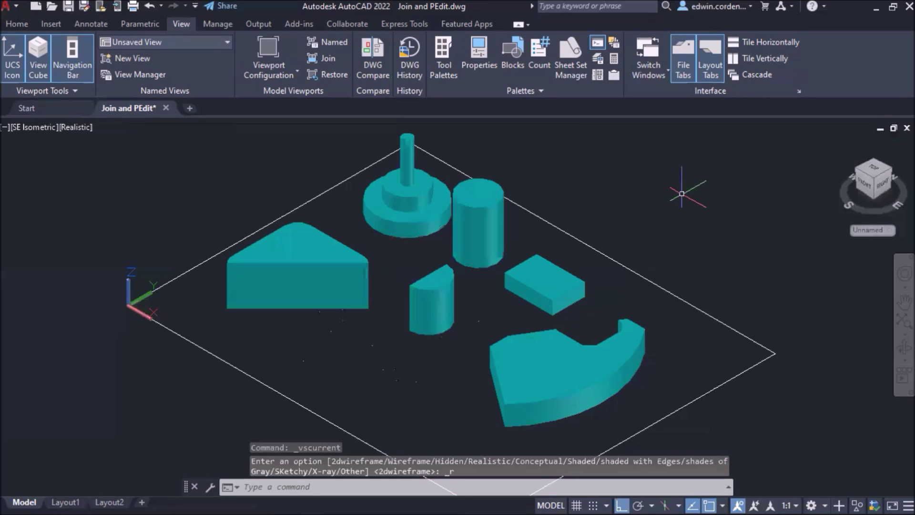
pyautogui.click(77, 128)
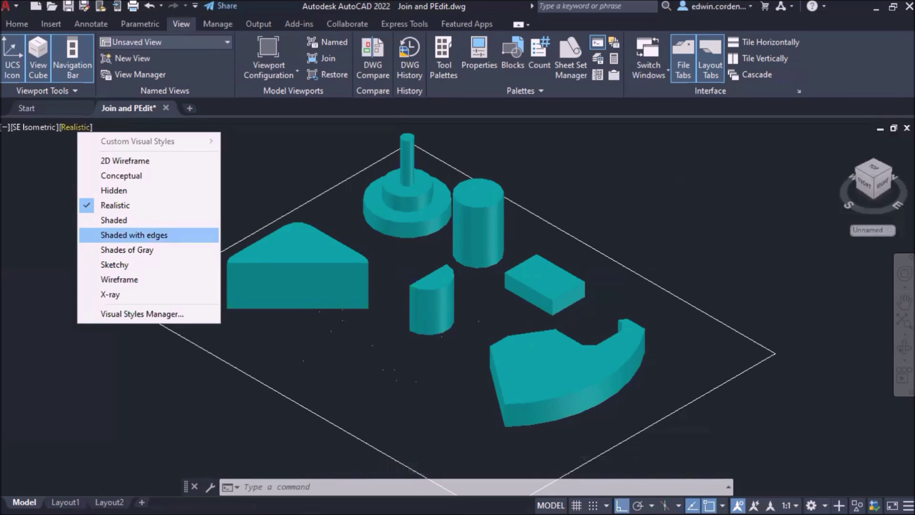
pyautogui.press('Escape')
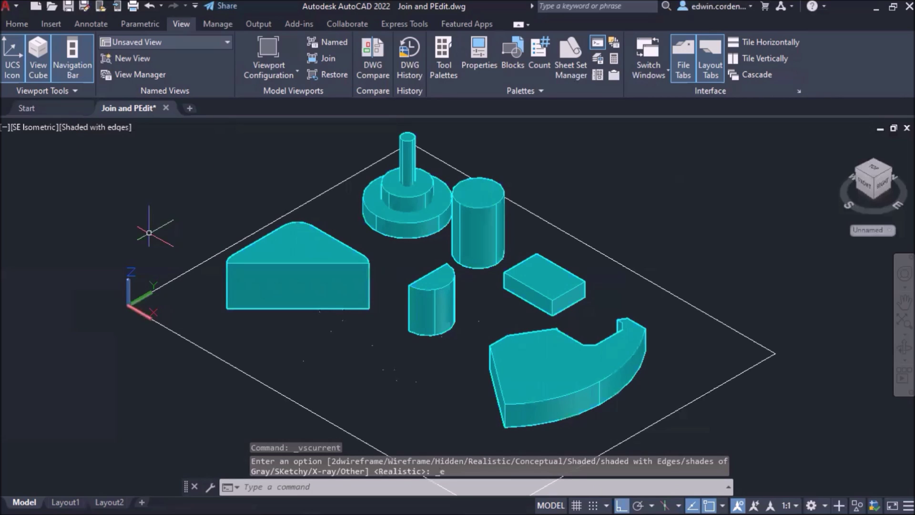
# Set the viewport's visual style to Shades of Gray and leave no solid selected.
pyautogui.click(96, 127)
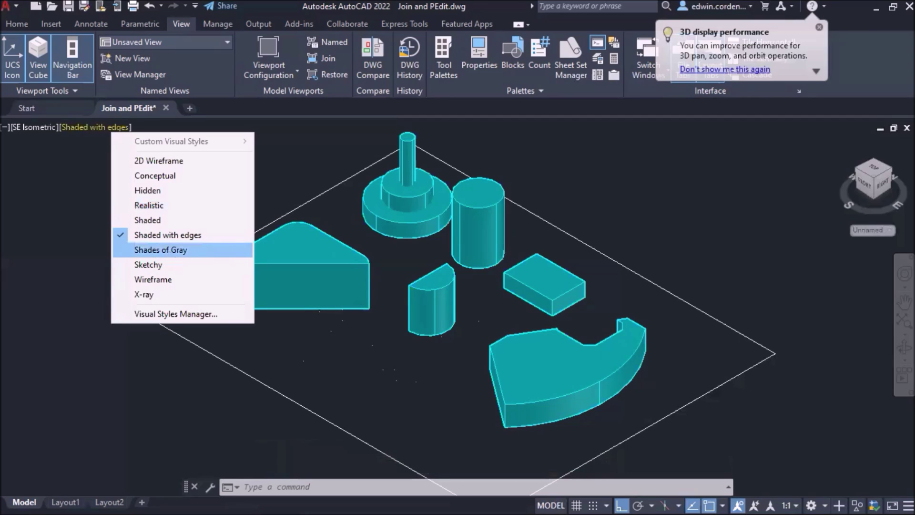
pyautogui.click(167, 250)
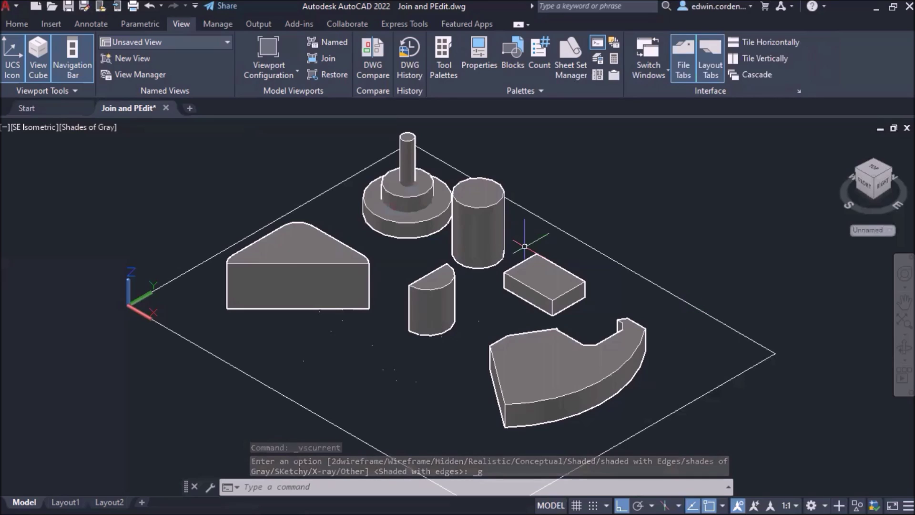
pyautogui.click(289, 286)
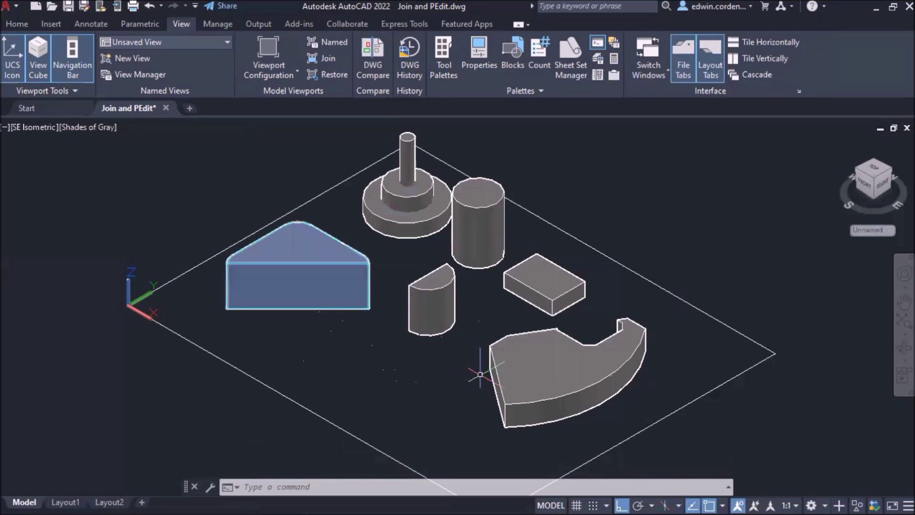
pyautogui.press('Escape')
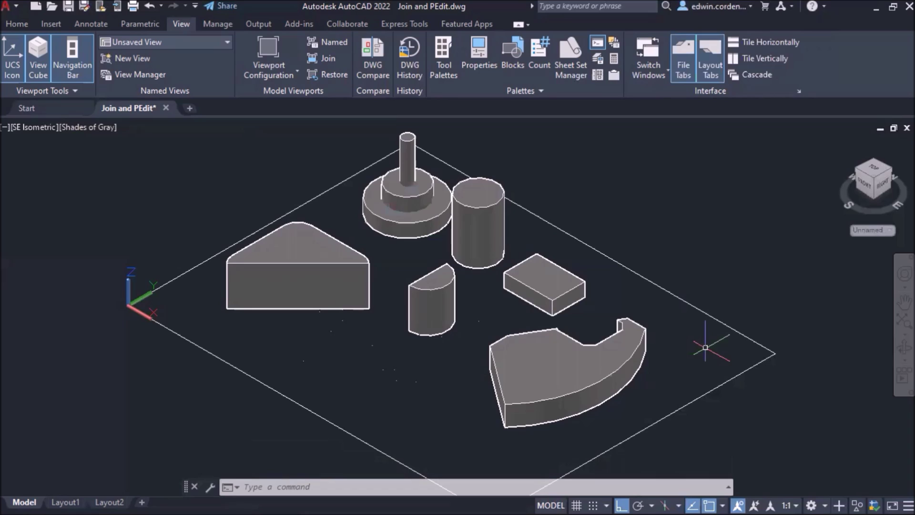